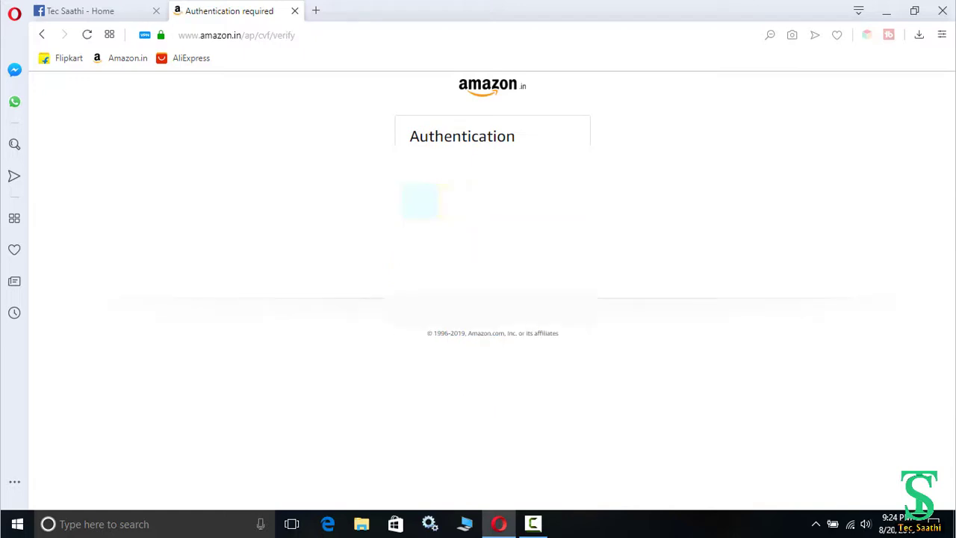
Continue past the Amazon.in authentication page and look over the store's home page.
left_click(490, 236)
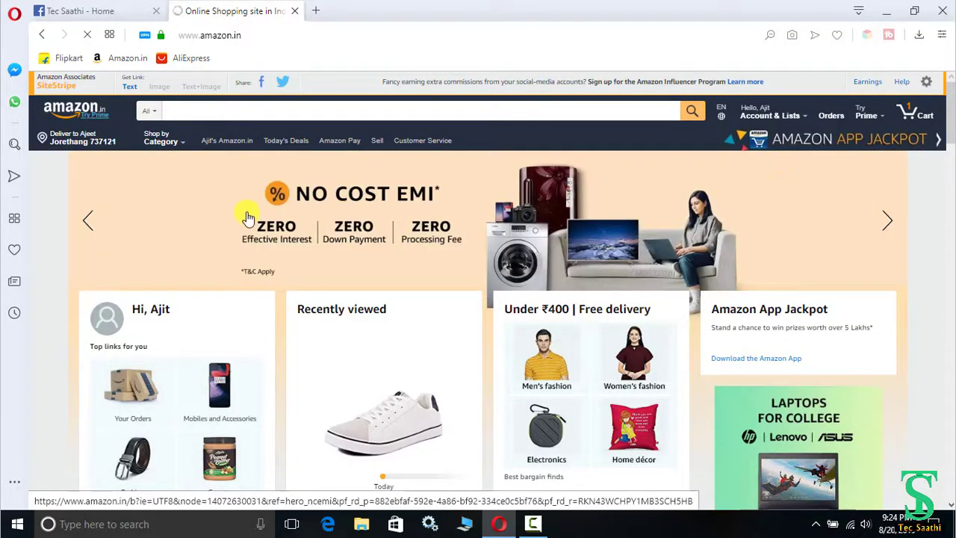
scroll(249, 216, "down", 3)
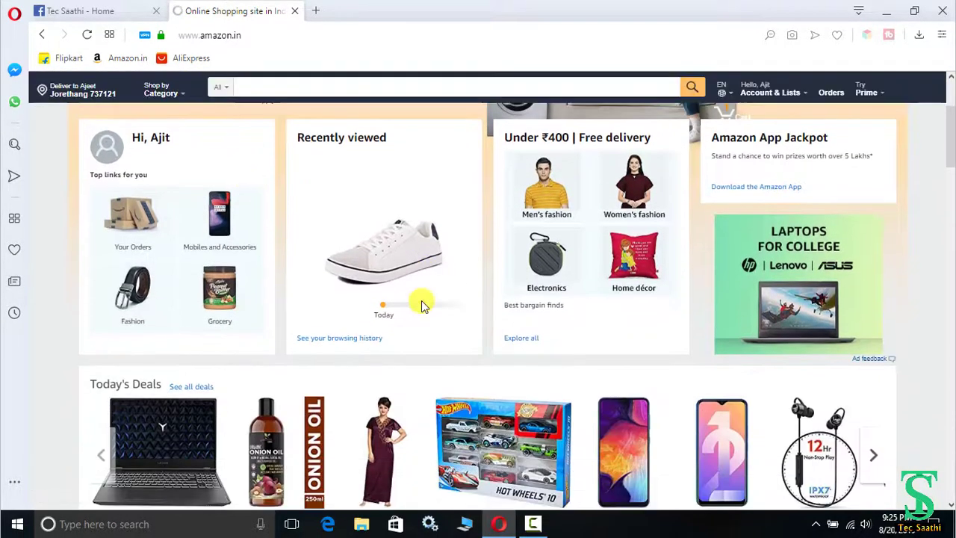
scroll(422, 305, "up", 2)
scroll(422, 305, "up", 1)
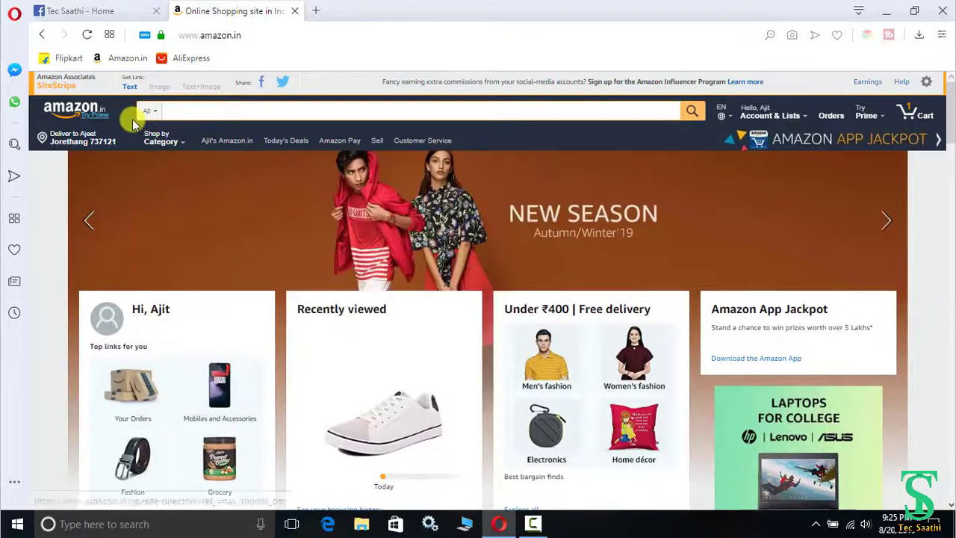
Search Amazon.in for "poco f1 mobiles phones" using the suggested search term.
mouse_move(179, 147)
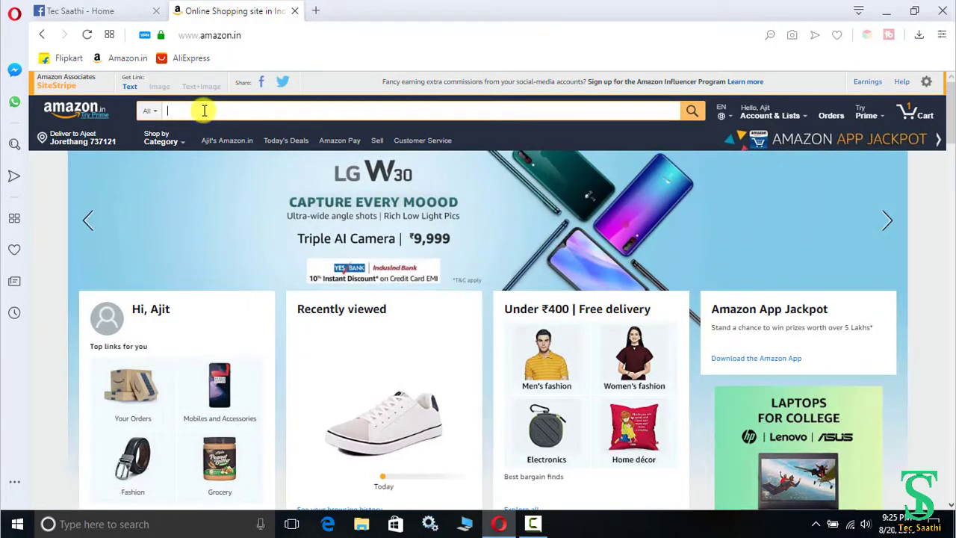
type("poco")
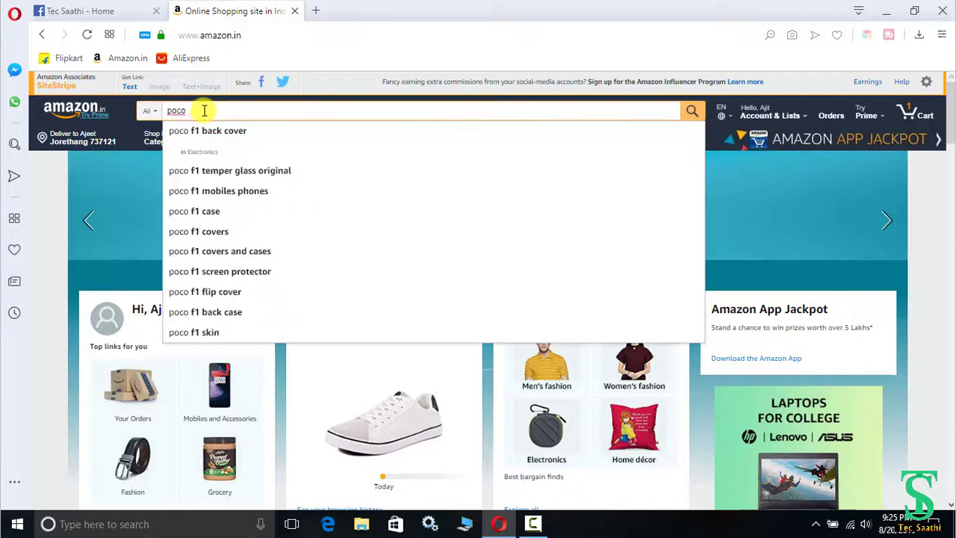
type(" f1")
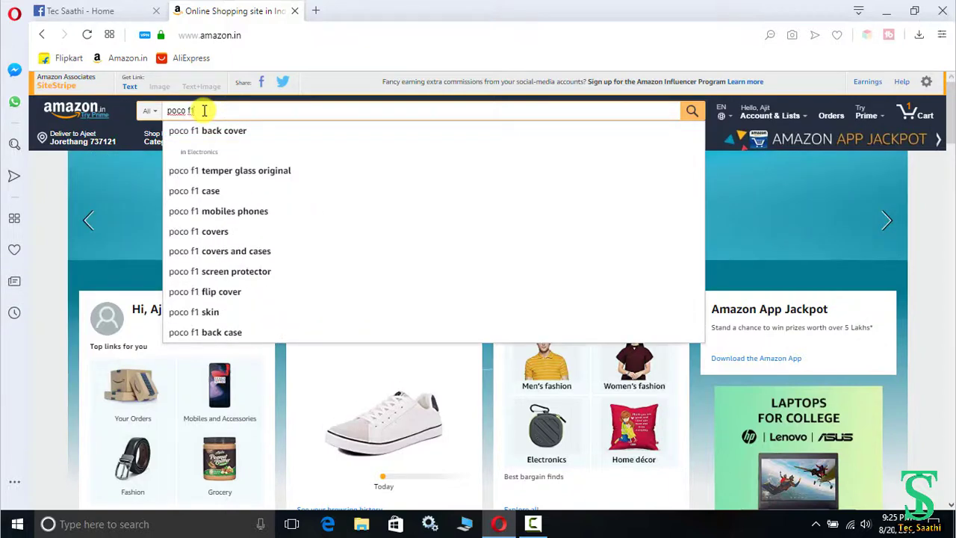
left_click(221, 212)
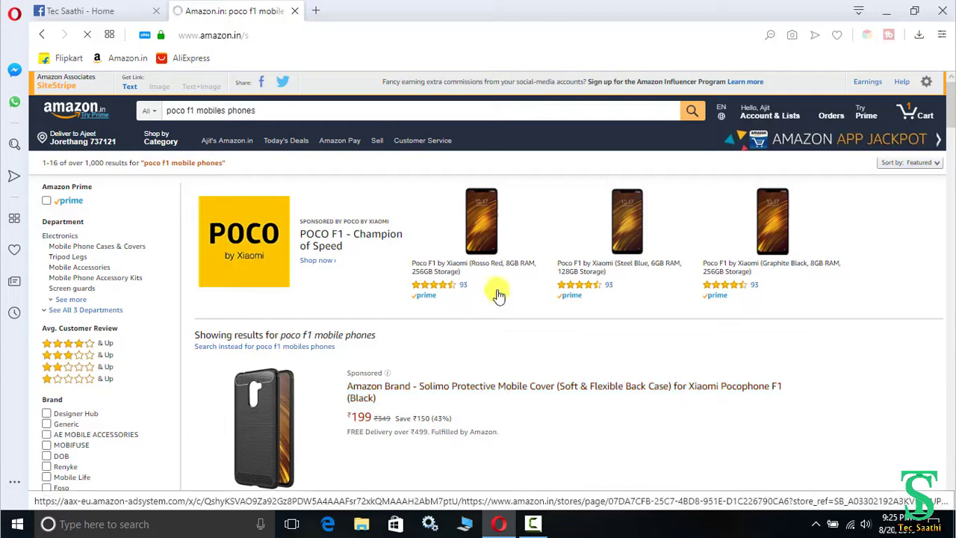
Open the product page of the Poco F1 by Xiaomi (Rosso Red, 8GB RAM, 256GB Storage) from the sponsored results.
left_click(482, 209)
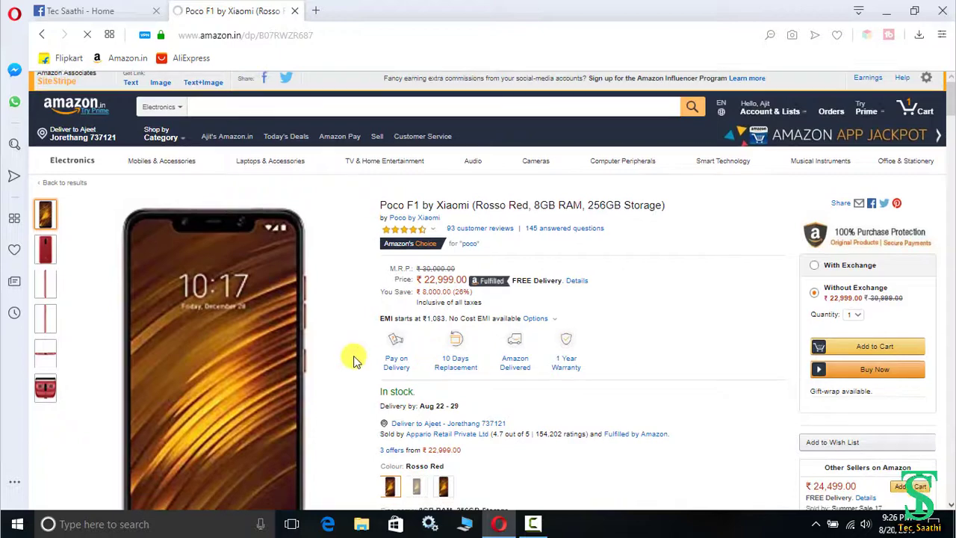
scroll(348, 358, "down", 1)
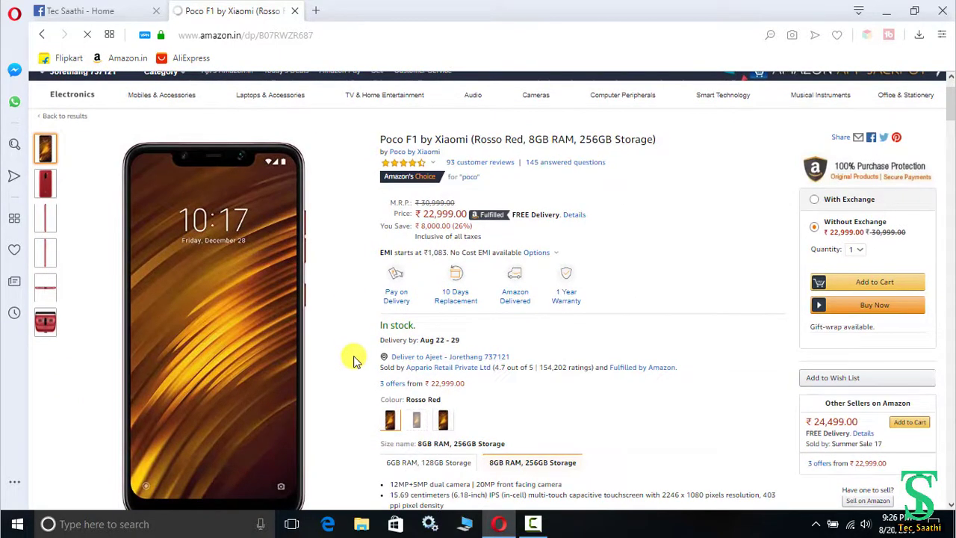
scroll(353, 359, "up", 1)
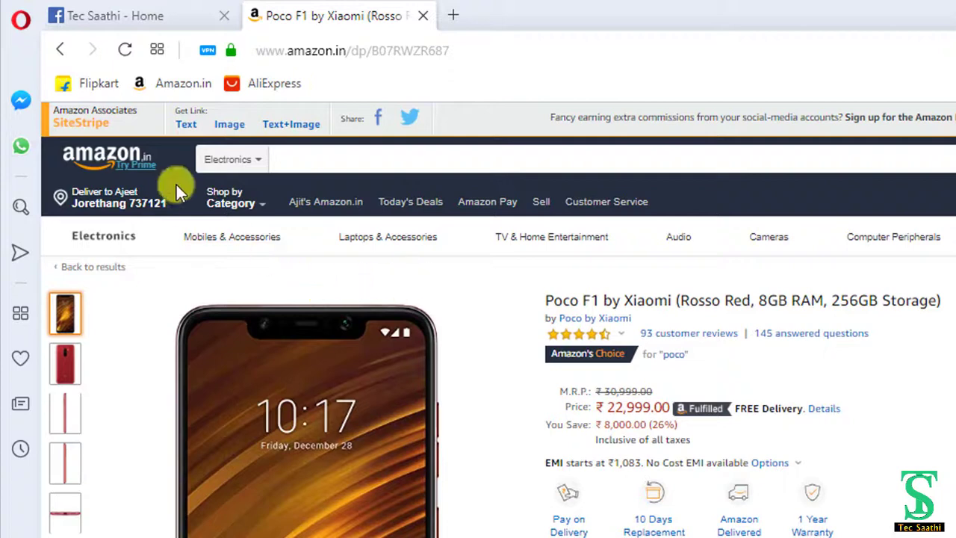
Generate a short text affiliate link to the Poco F1 page with SiteStripe, copy it and dismiss the link box.
left_click(185, 125)
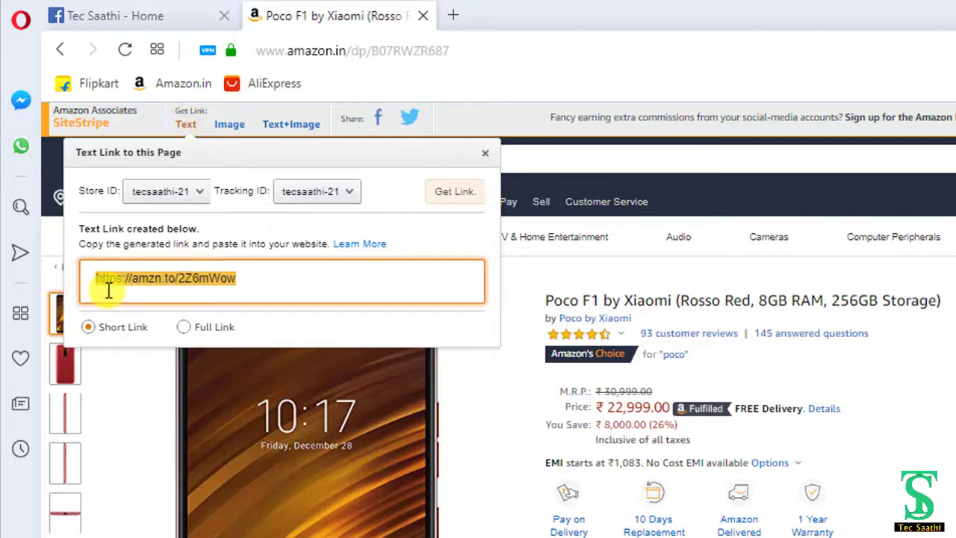
key("ctrl+c")
right_click(211, 278)
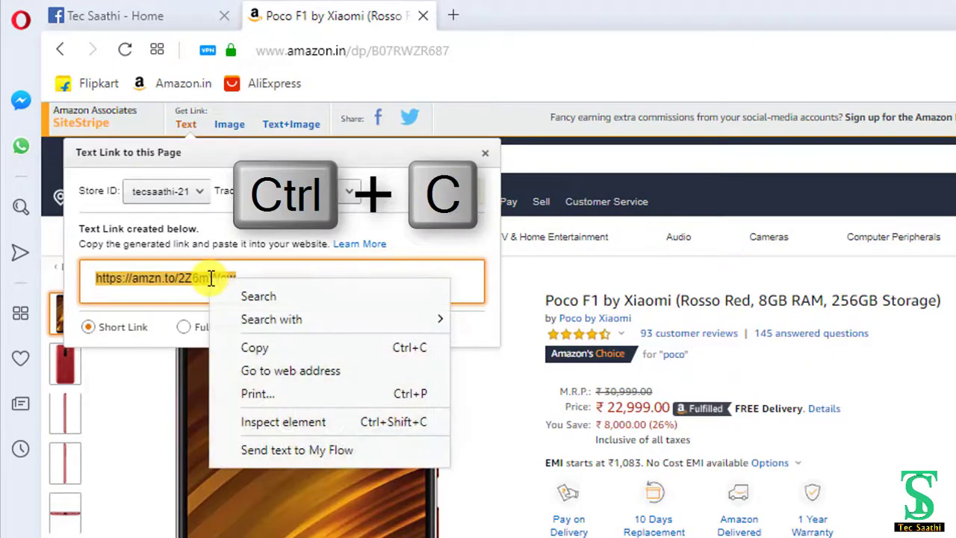
left_click(255, 349)
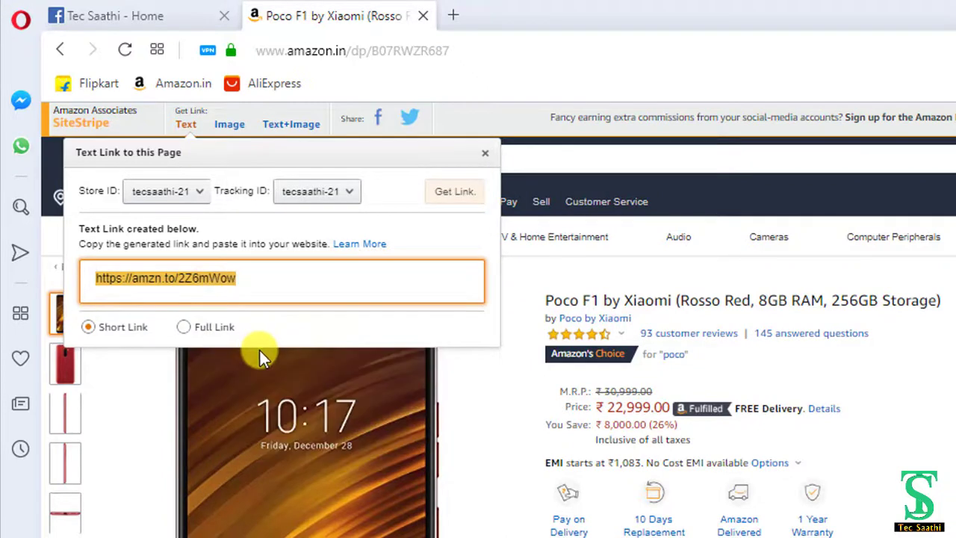
left_click(508, 216)
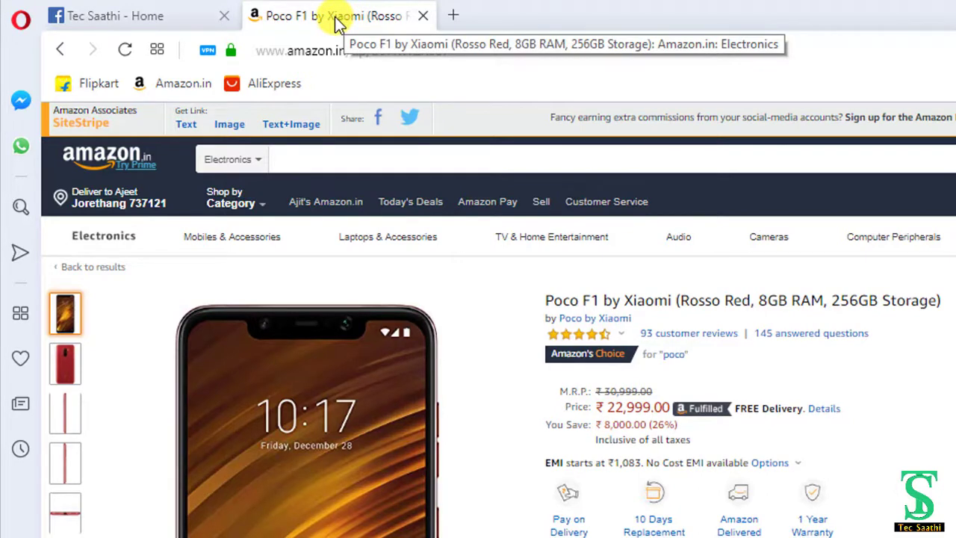
Switch to the Tec Saathi Facebook page and paste the copied affiliate link into a new post.
mouse_move(232, 236)
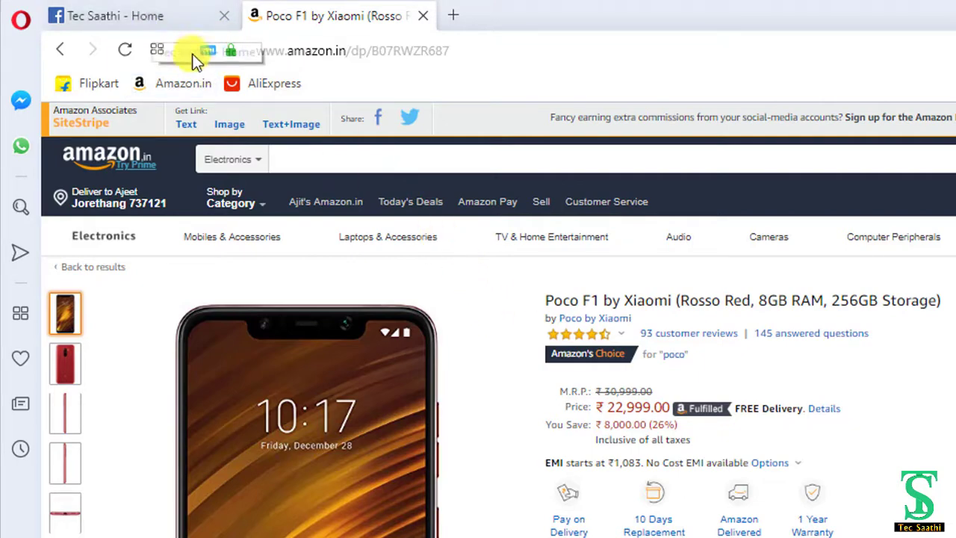
left_click(143, 21)
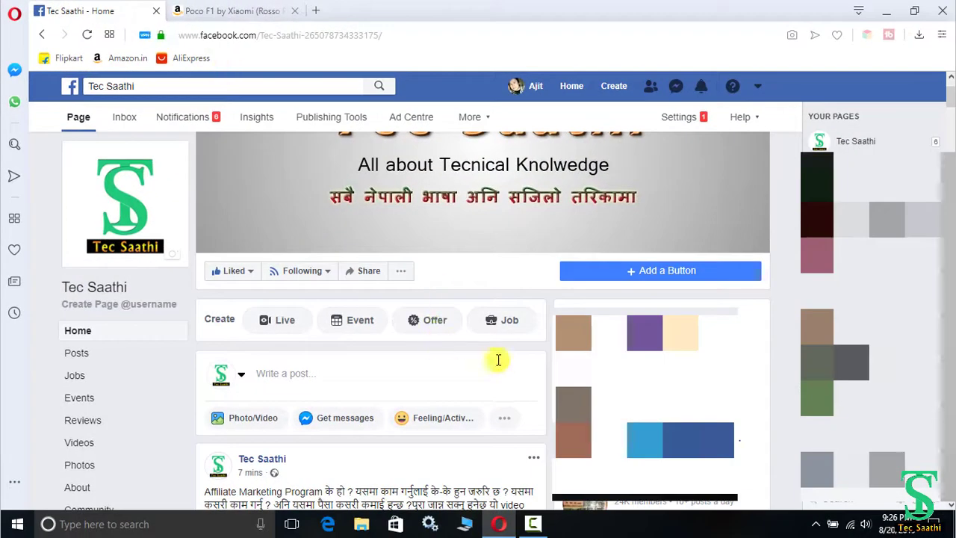
scroll(501, 375, "up", 2)
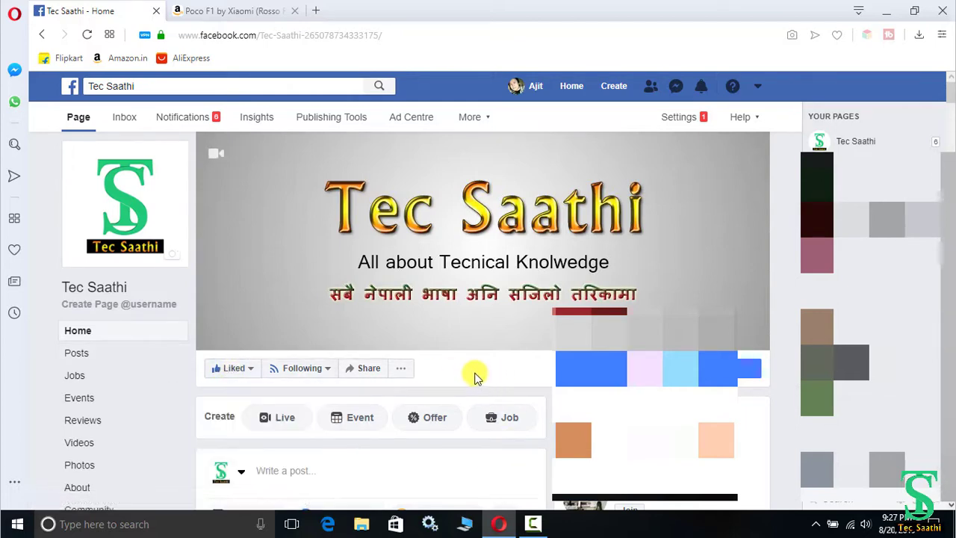
scroll(474, 378, "down", 2)
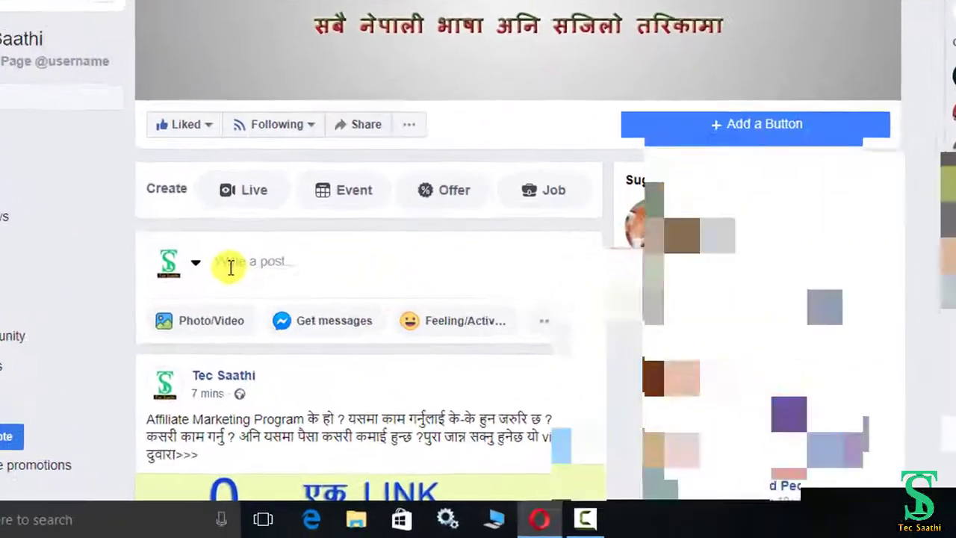
left_click(266, 331)
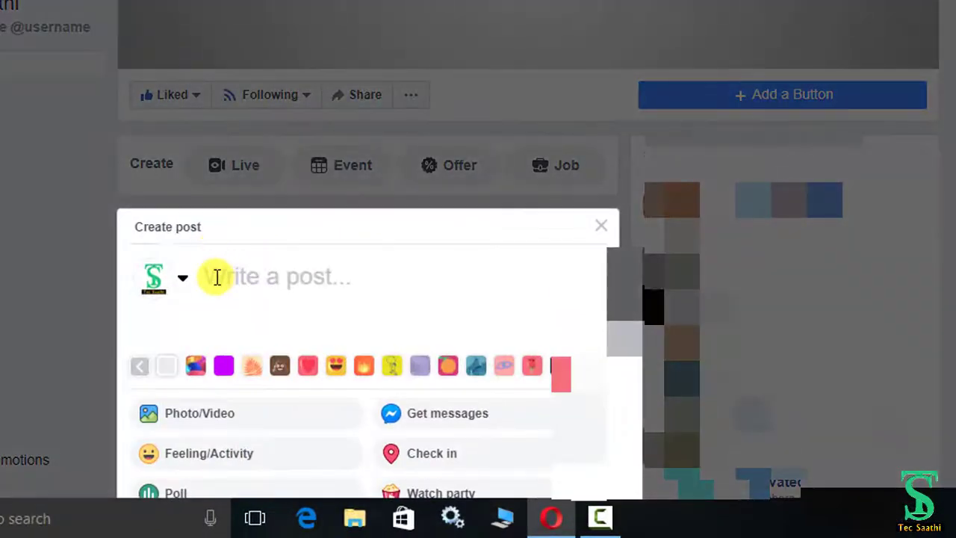
right_click(217, 277)
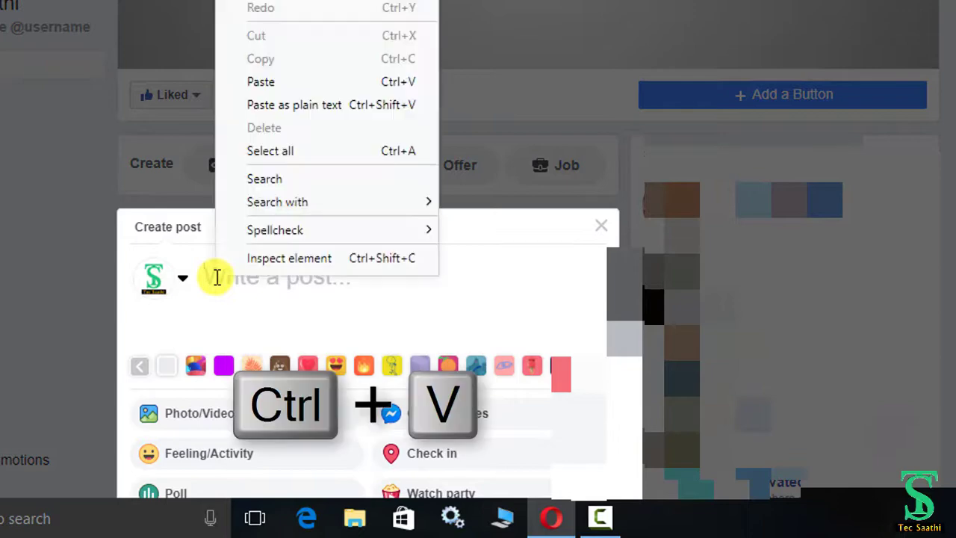
left_click(261, 83)
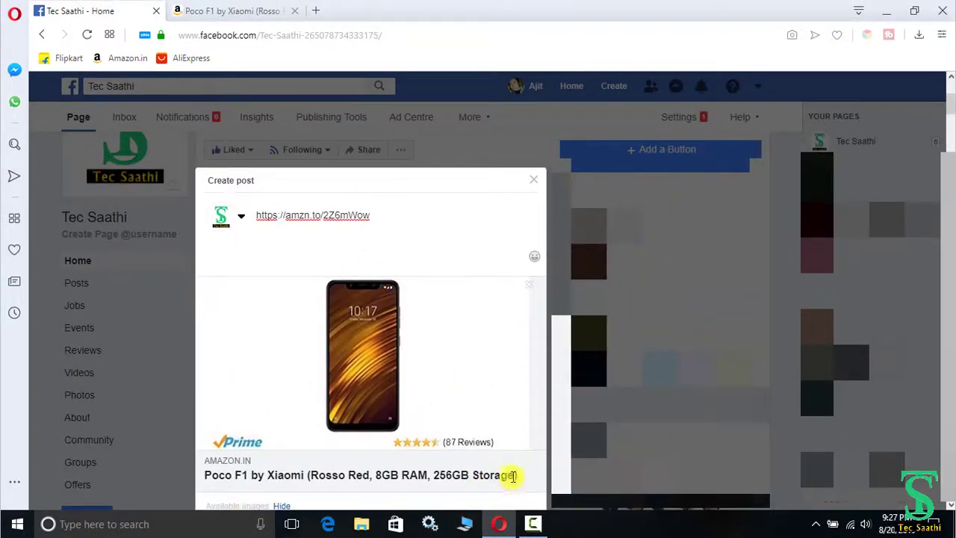
Replace the link text in the post with the caption "Best phone for youtuber", keeping the product preview.
left_click_drag(375, 215, 261, 219)
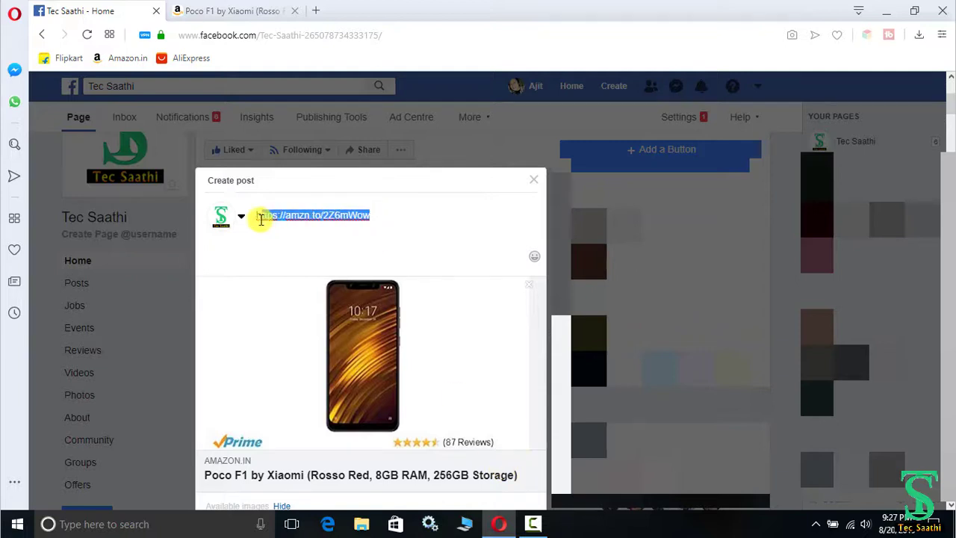
left_click(380, 216)
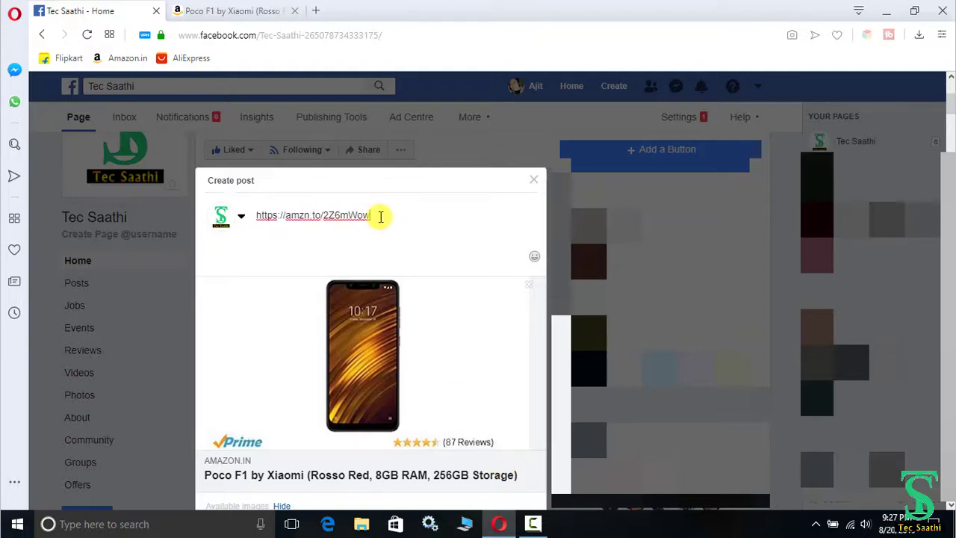
left_click_drag(389, 214, 271, 216)
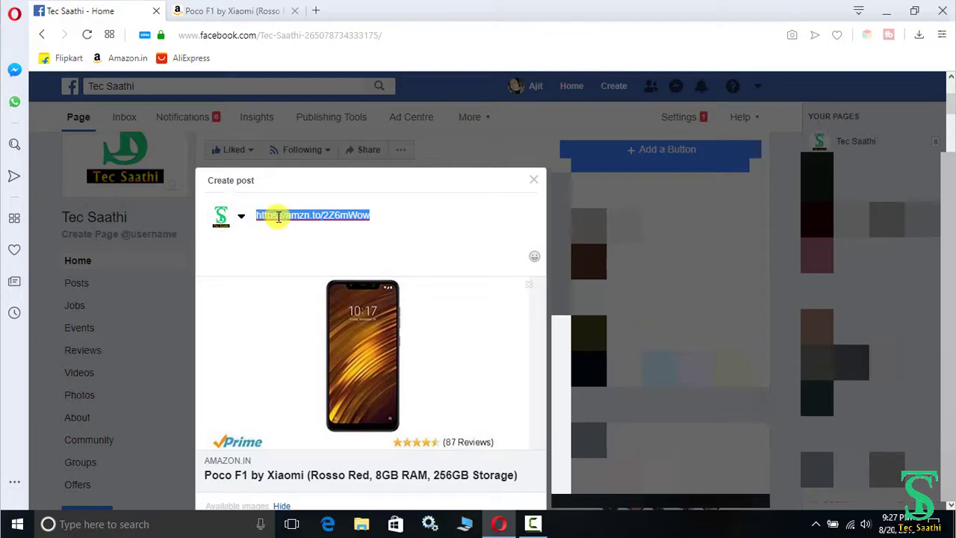
key("BackSpace")
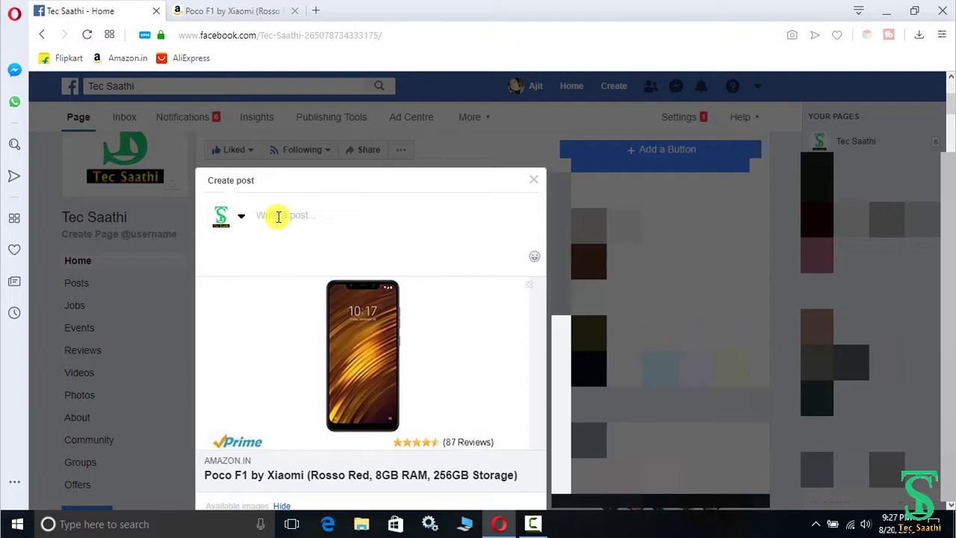
type("Best phon")
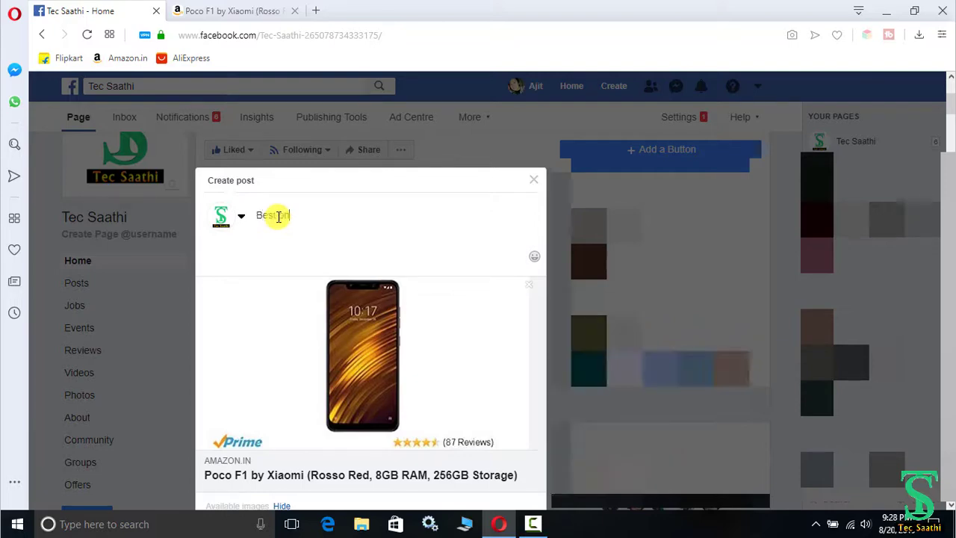
type("e for youtuber")
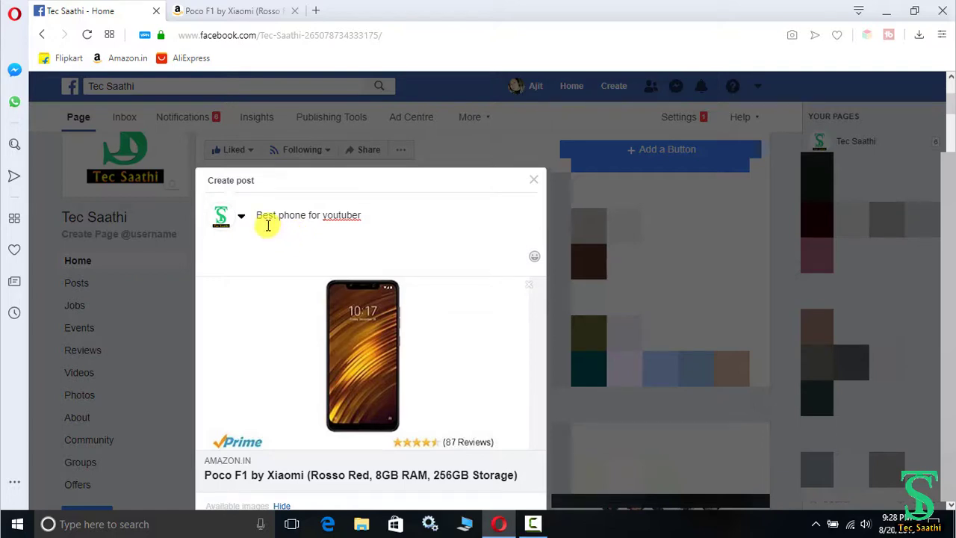
Publish the captioned Poco F1 post on the Tec Saathi page.
scroll(420, 313, "down", 5)
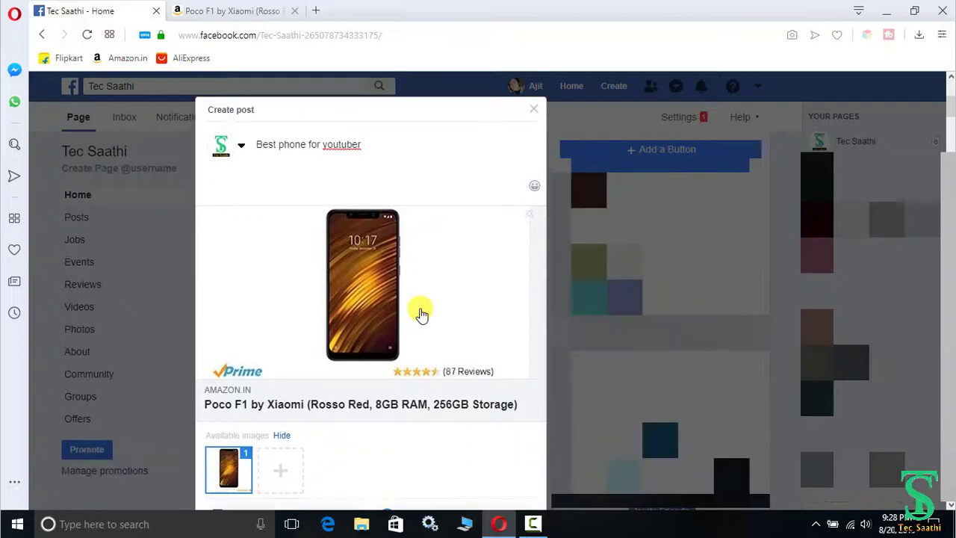
scroll(493, 432, "up", 1)
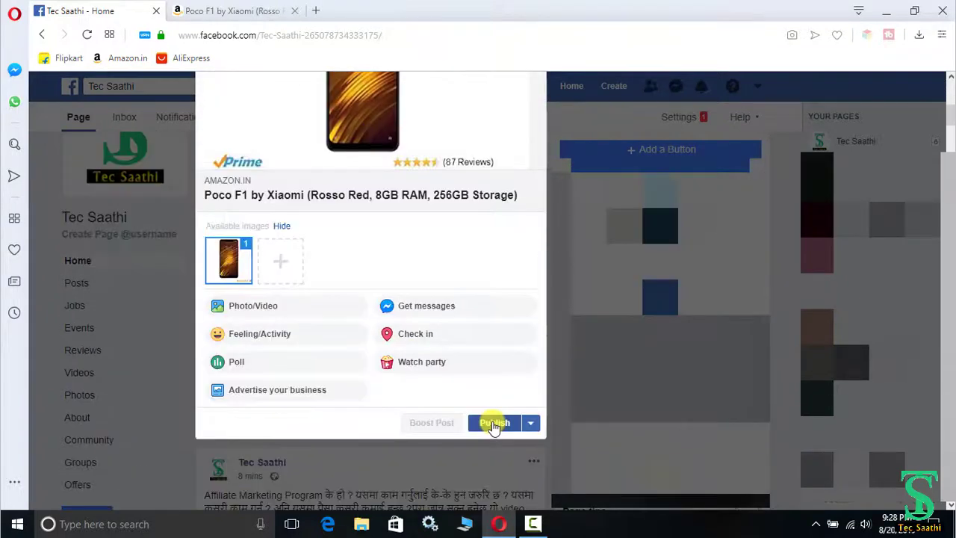
left_click(493, 423)
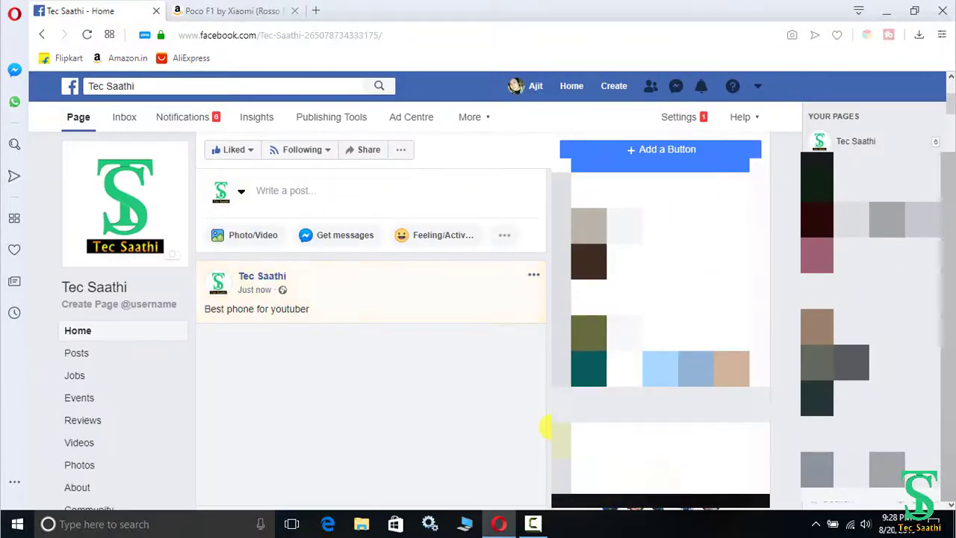
Open the product link from the newly published post and check the Amazon page it leads to.
scroll(547, 427, "down", 1)
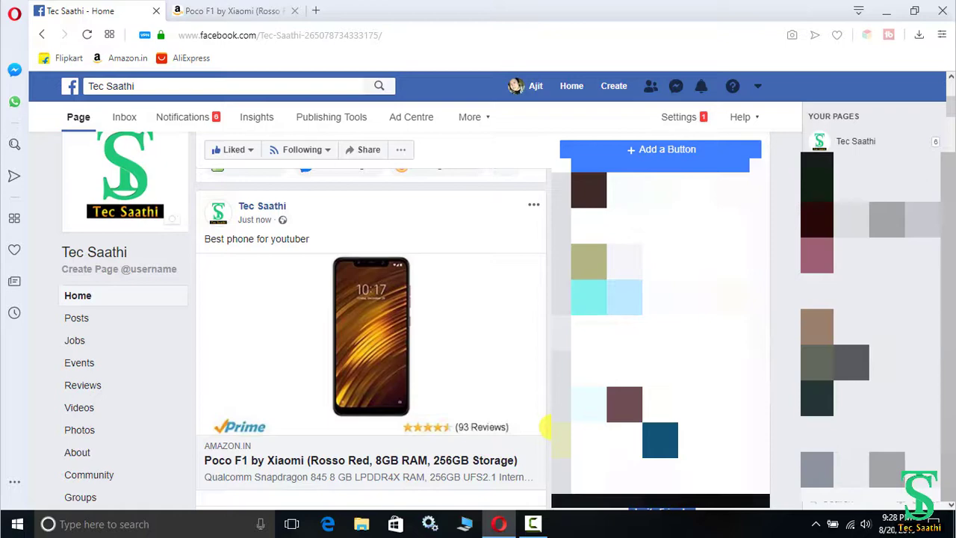
left_click(341, 269)
left_click(117, 10)
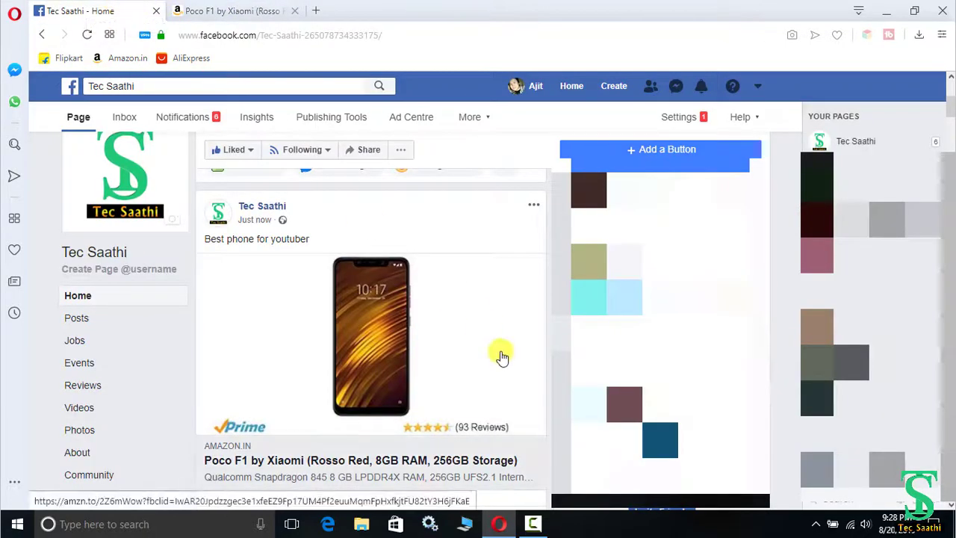
left_click(366, 323)
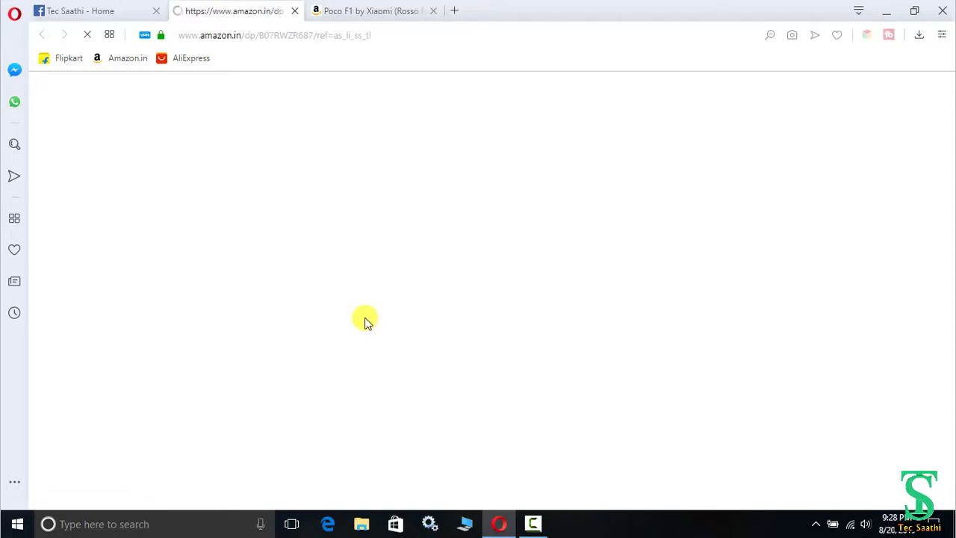
scroll(725, 354, "down", 1)
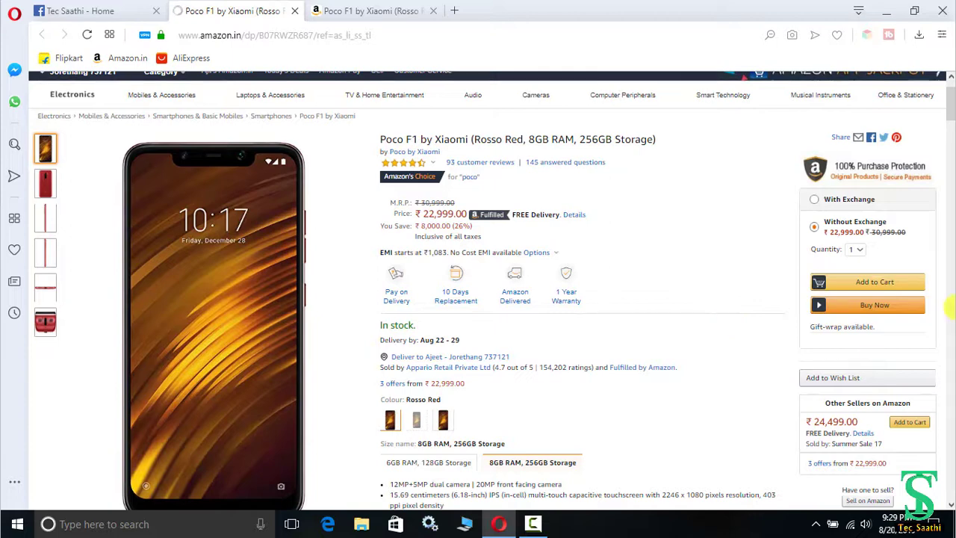
scroll(768, 334, "up", 1)
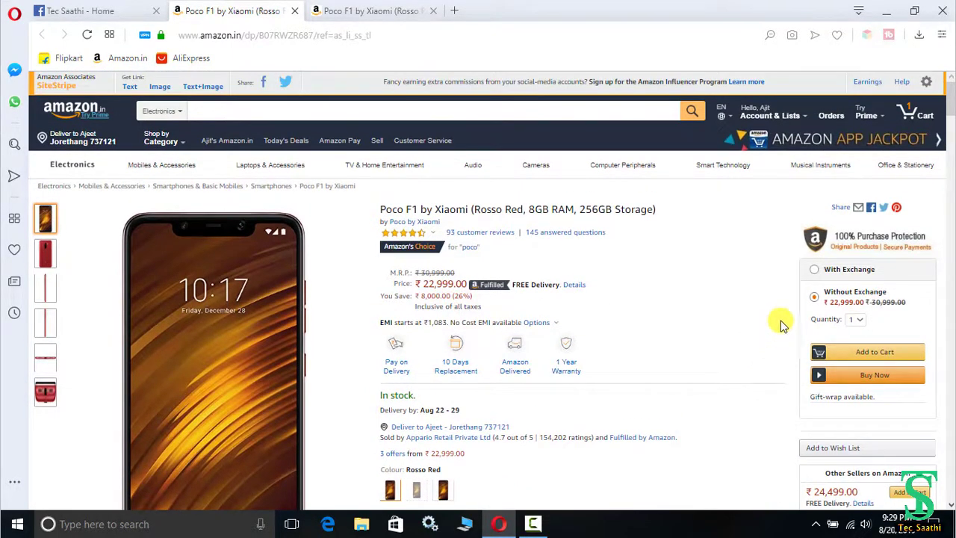
Look through the linked Poco F1 page, examining the purchase options, offers, related products, product description and comparison with similar items.
mouse_move(256, 326)
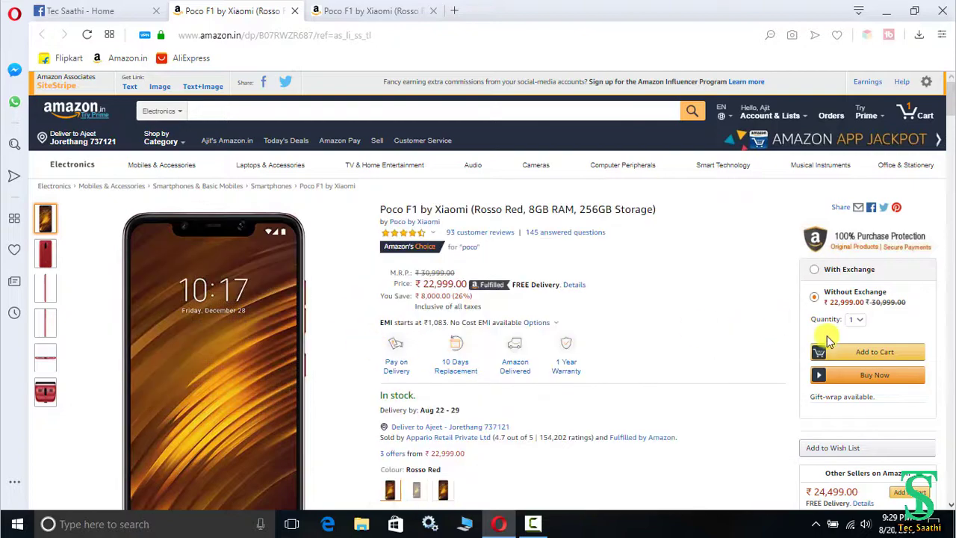
scroll(669, 307, "down", 3)
scroll(670, 307, "down", 8)
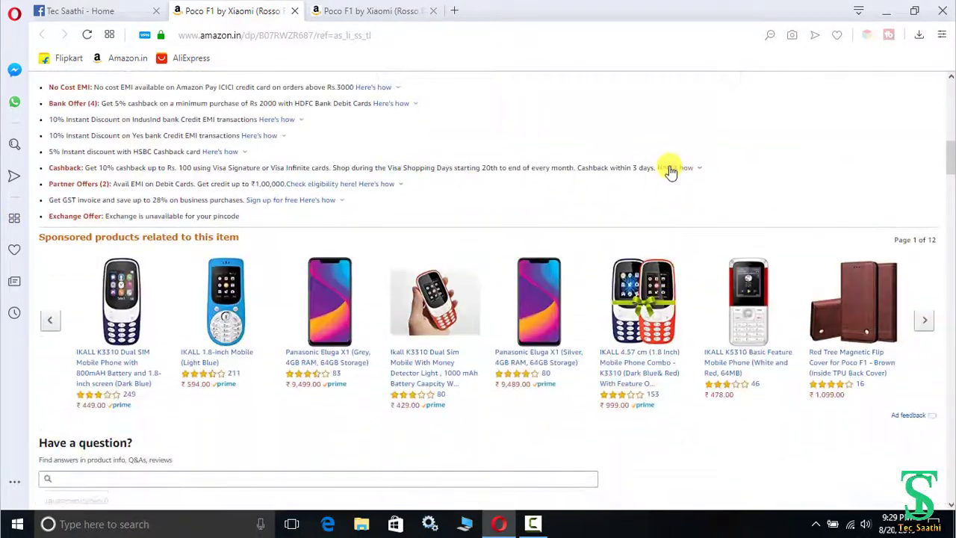
scroll(581, 397, "down", 7)
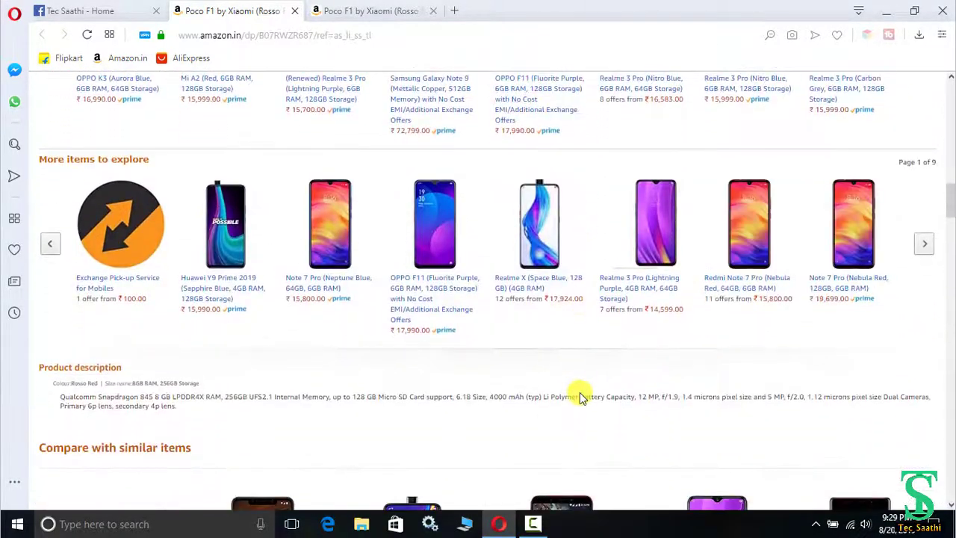
scroll(581, 397, "down", 3)
scroll(581, 398, "up", 4)
scroll(581, 397, "up", 3)
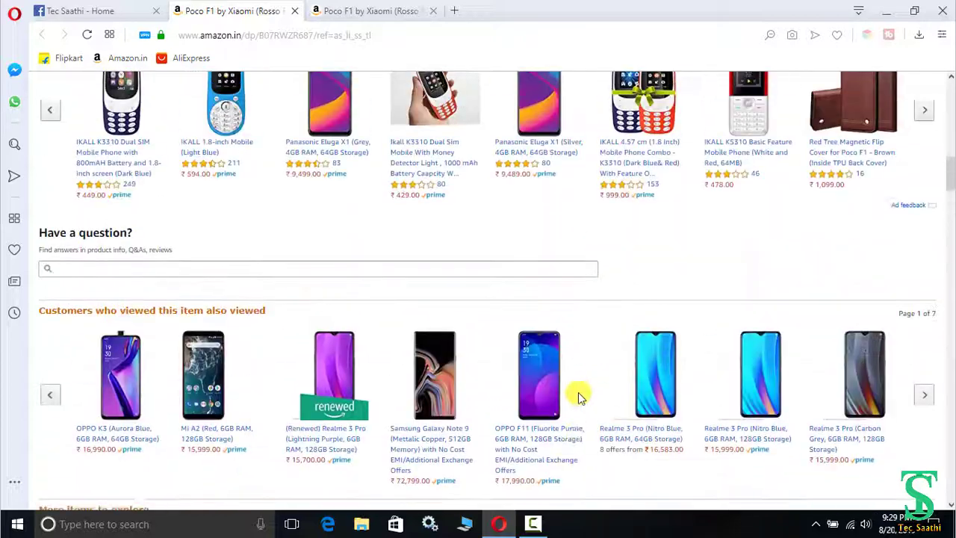
scroll(448, 256, "up", 4)
scroll(446, 258, "up", 2)
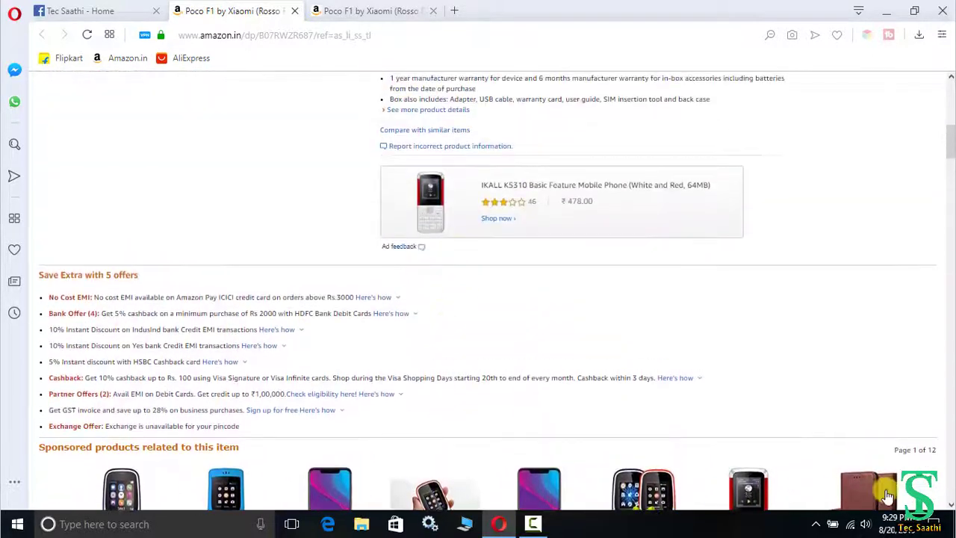
scroll(787, 478, "down", 3)
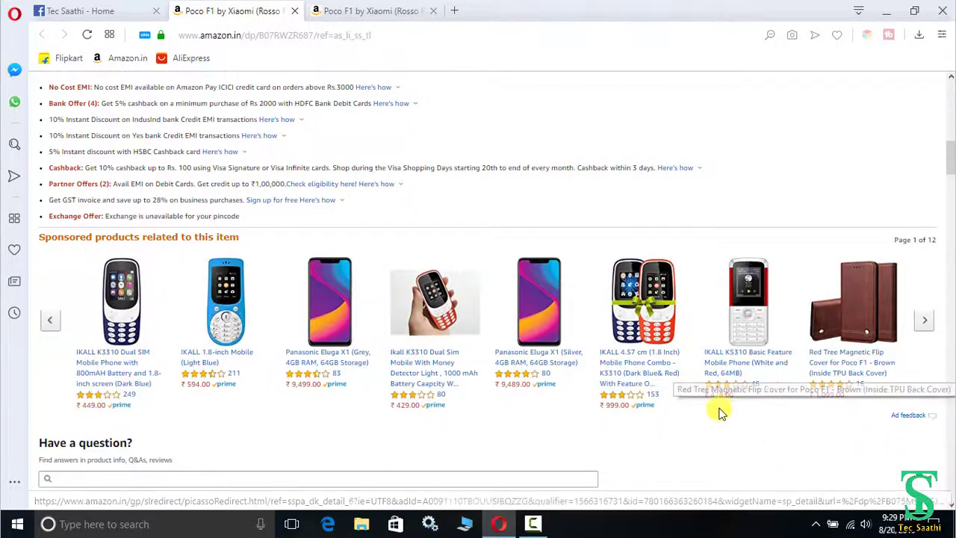
scroll(722, 411, "down", 6)
scroll(721, 412, "down", 4)
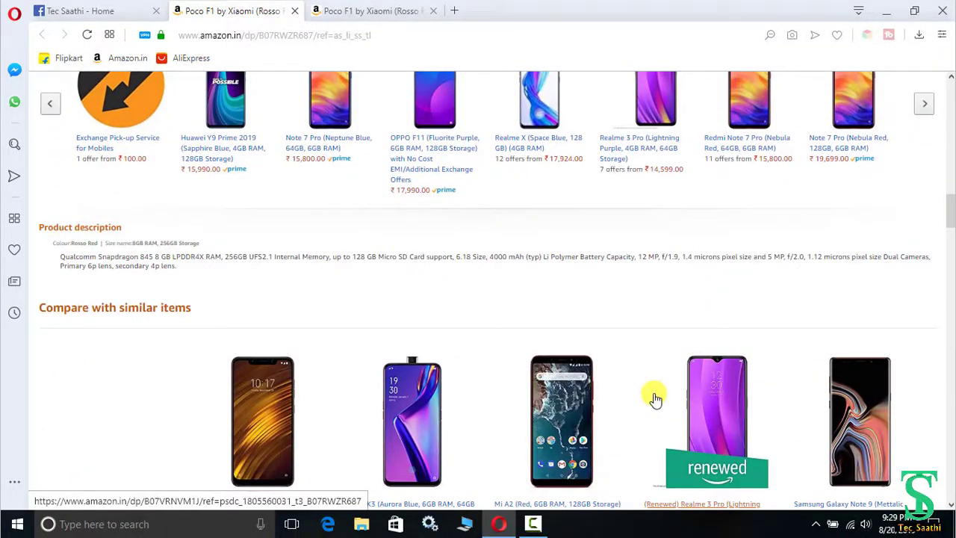
scroll(654, 398, "down", 3)
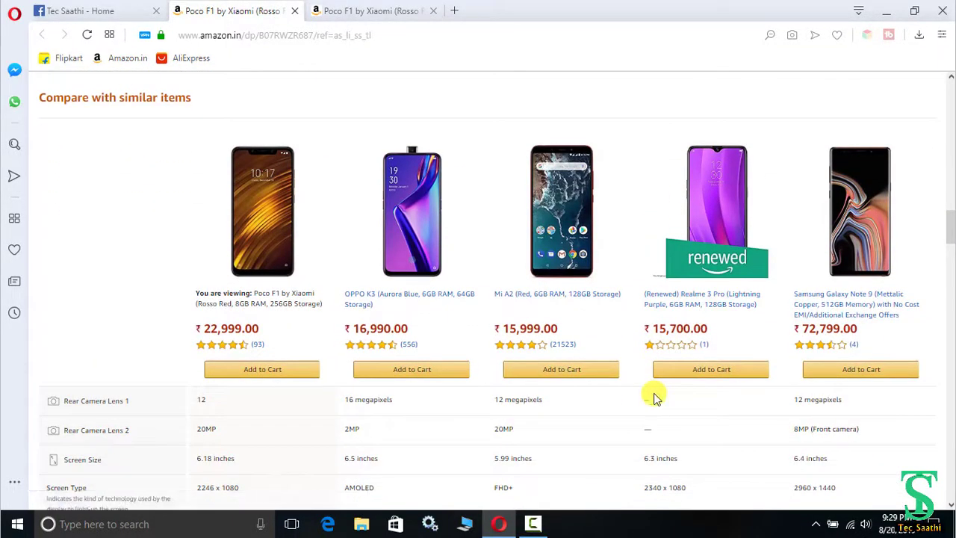
scroll(654, 398, "up", 4)
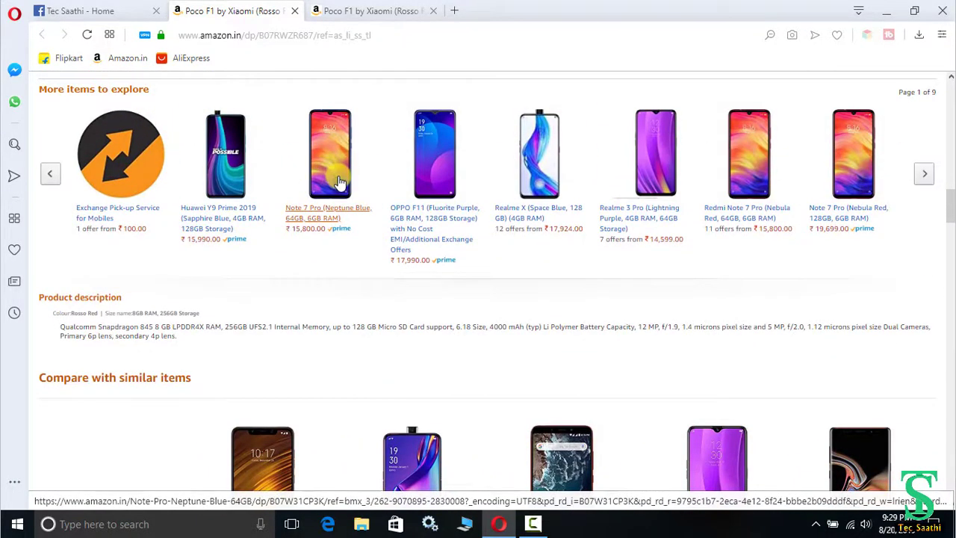
scroll(348, 212, "up", 15)
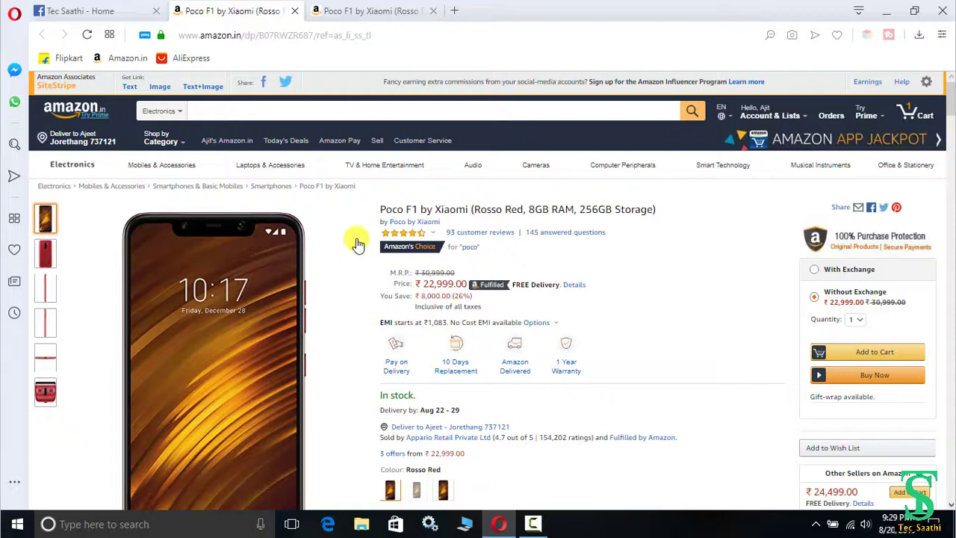
Close the Amazon page opened from the Facebook post and return to the original Poco F1 product page.
left_click(295, 11)
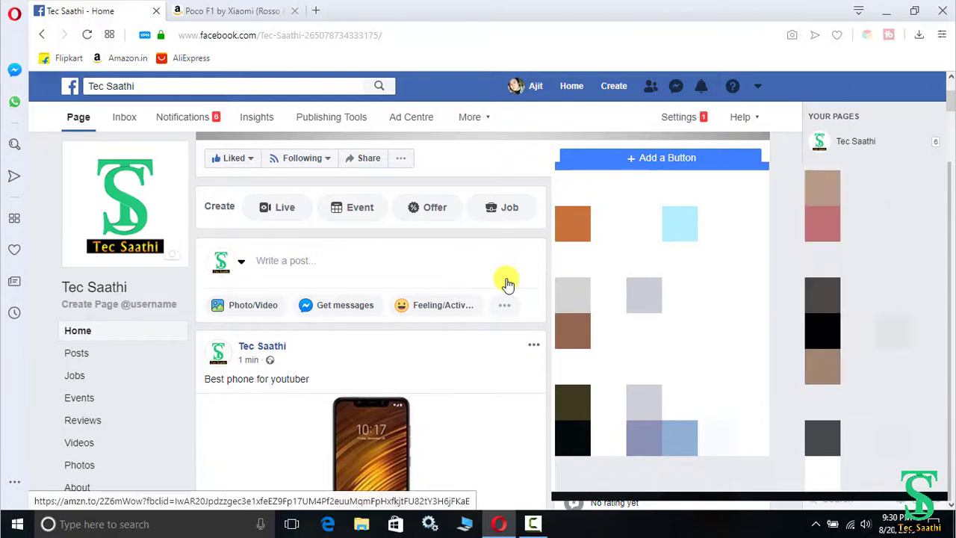
left_click(253, 9)
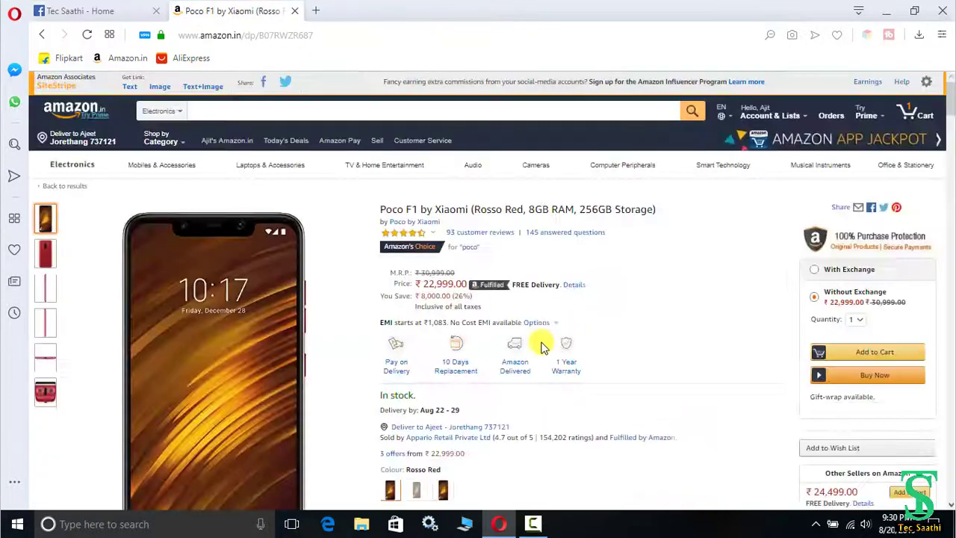
Bring up the SiteStripe text link for the Poco F1 page again and dismiss it.
mouse_move(164, 141)
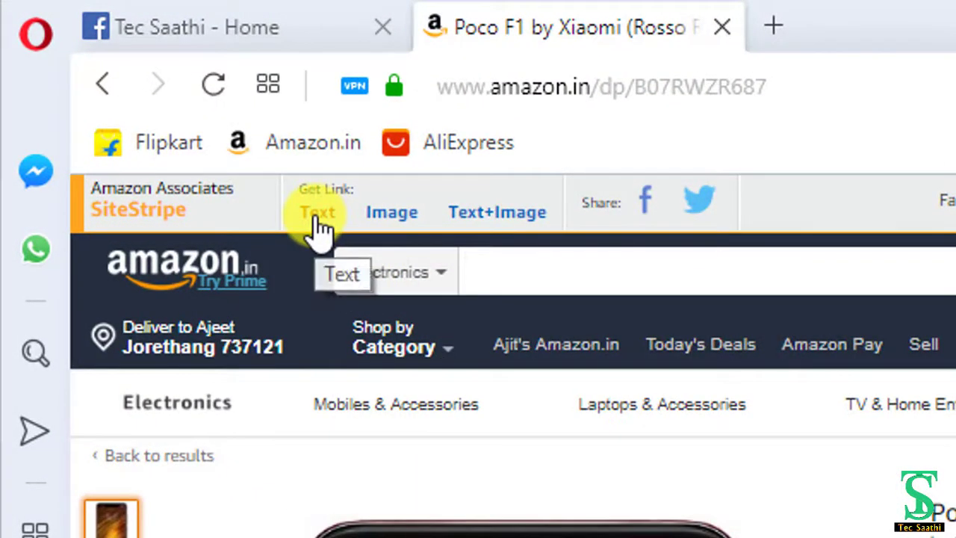
left_click(319, 217)
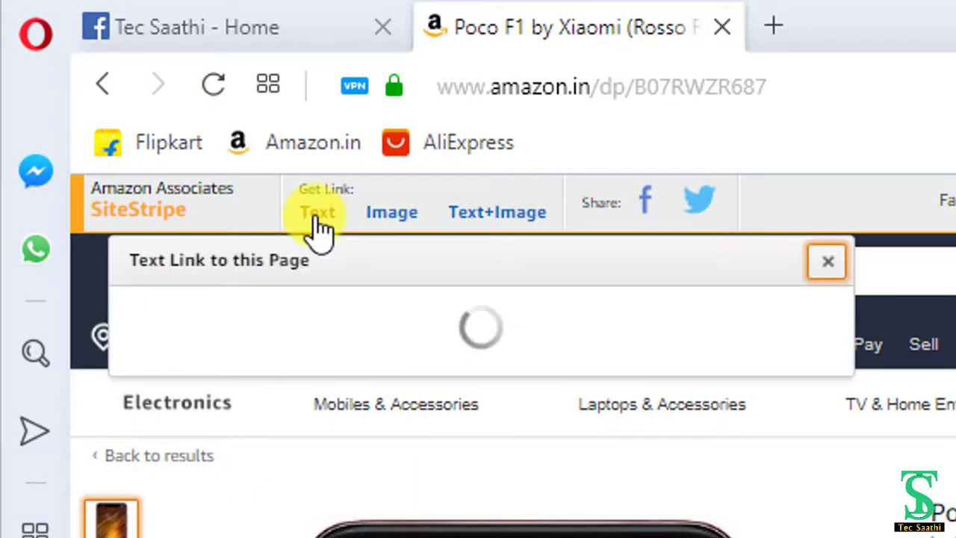
left_click(824, 274)
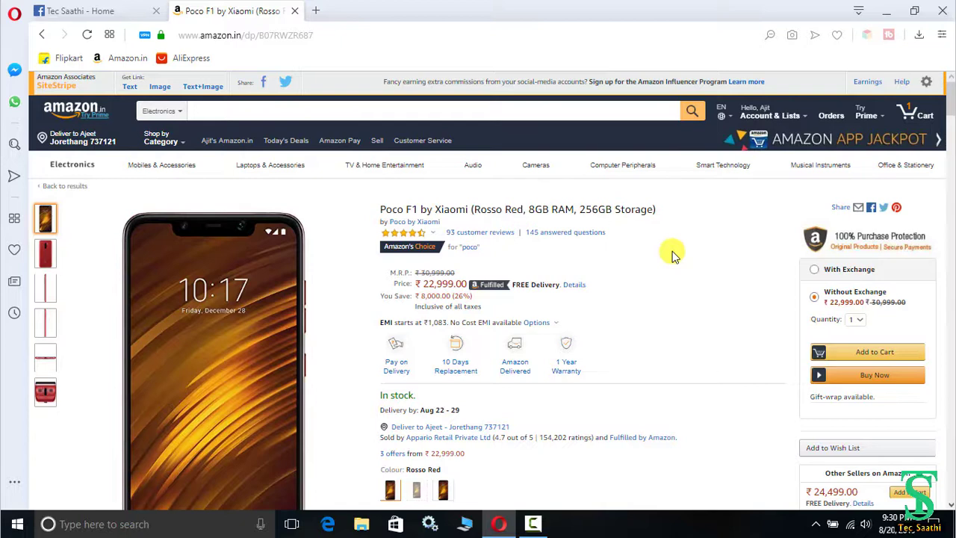
scroll(672, 255, "down", 2)
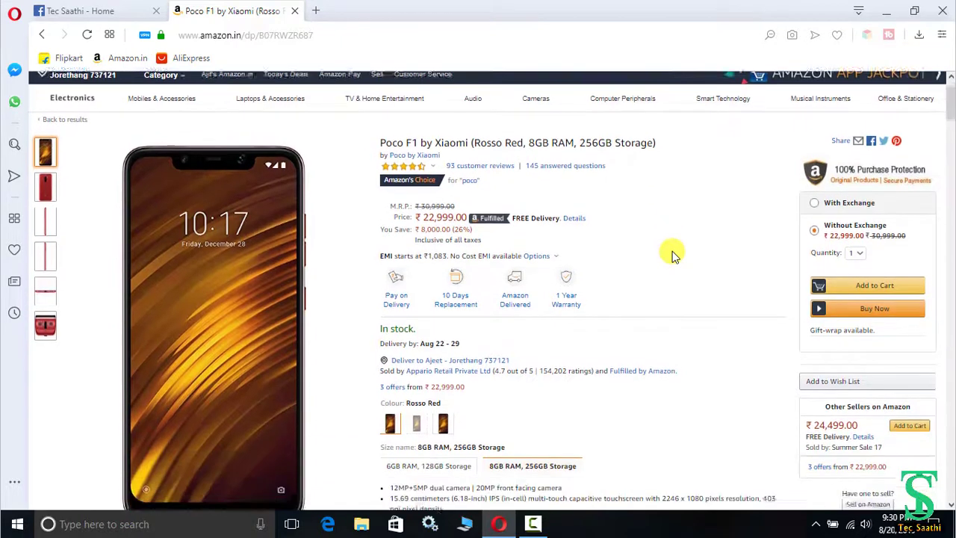
scroll(671, 256, "up", 2)
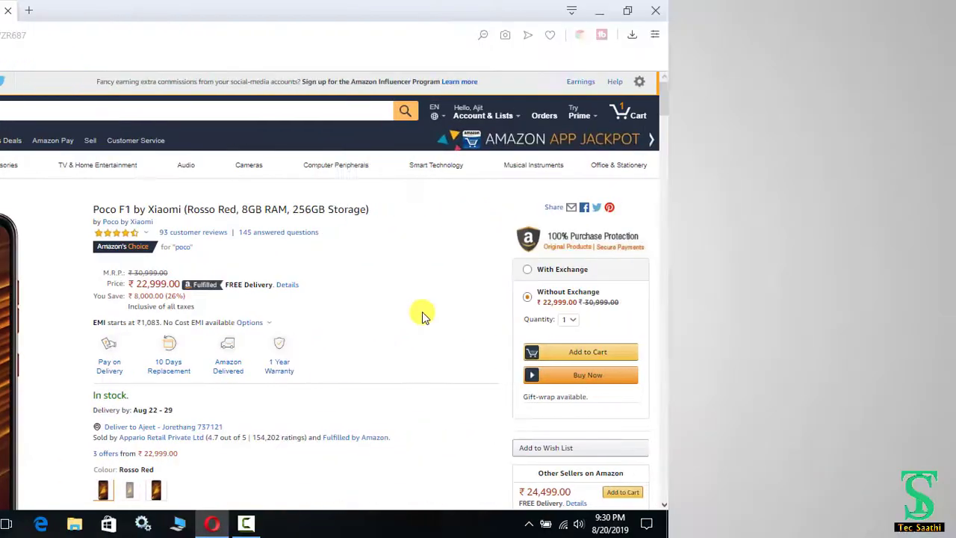